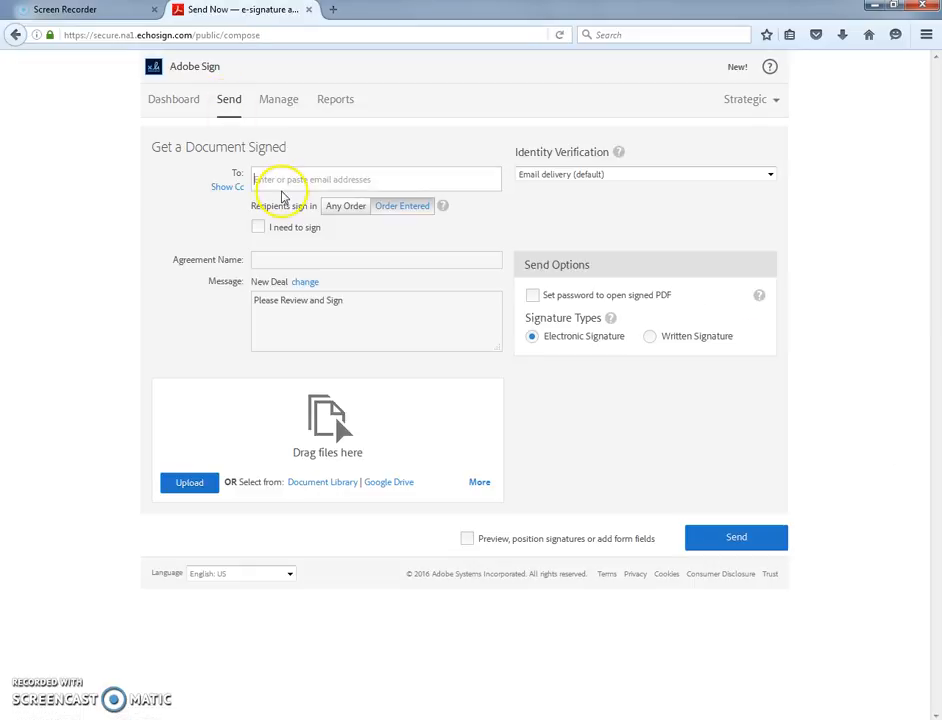
# - Start a new agreement from the Send page by placing the cursor in the empty To field
pyautogui.click(281, 179)
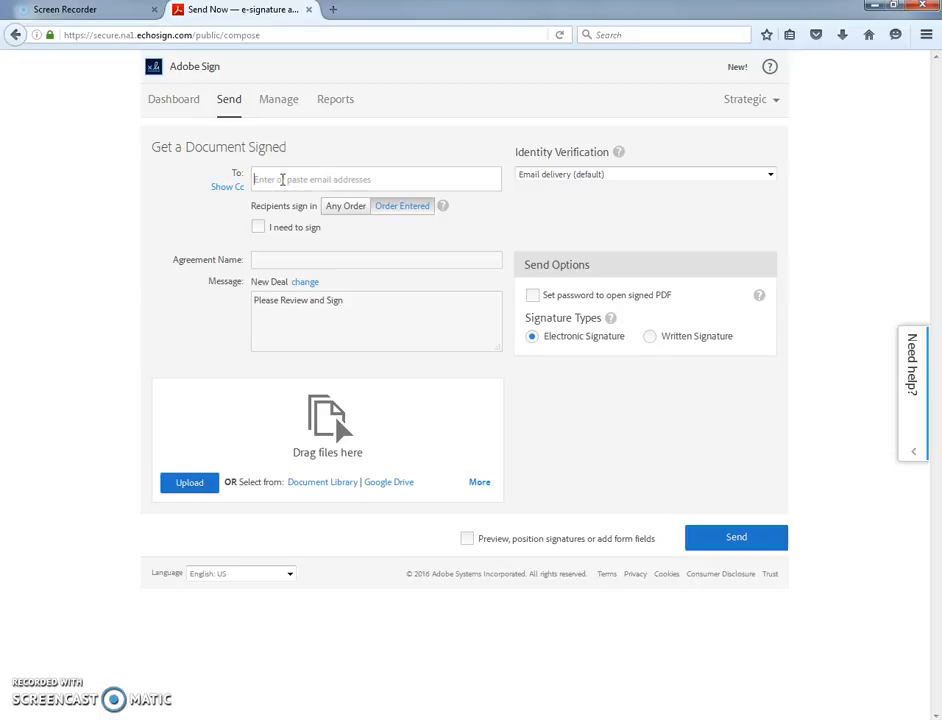
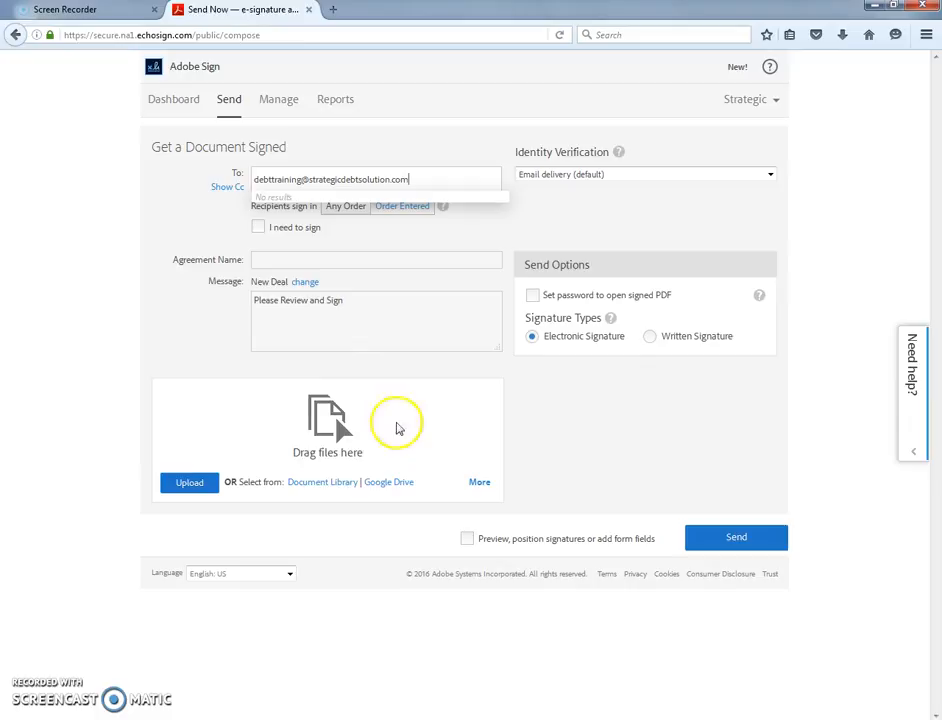
# - Attach 'DAA Debt settlement AC' from the Document Library and send the agreement
pyautogui.click(330, 486)
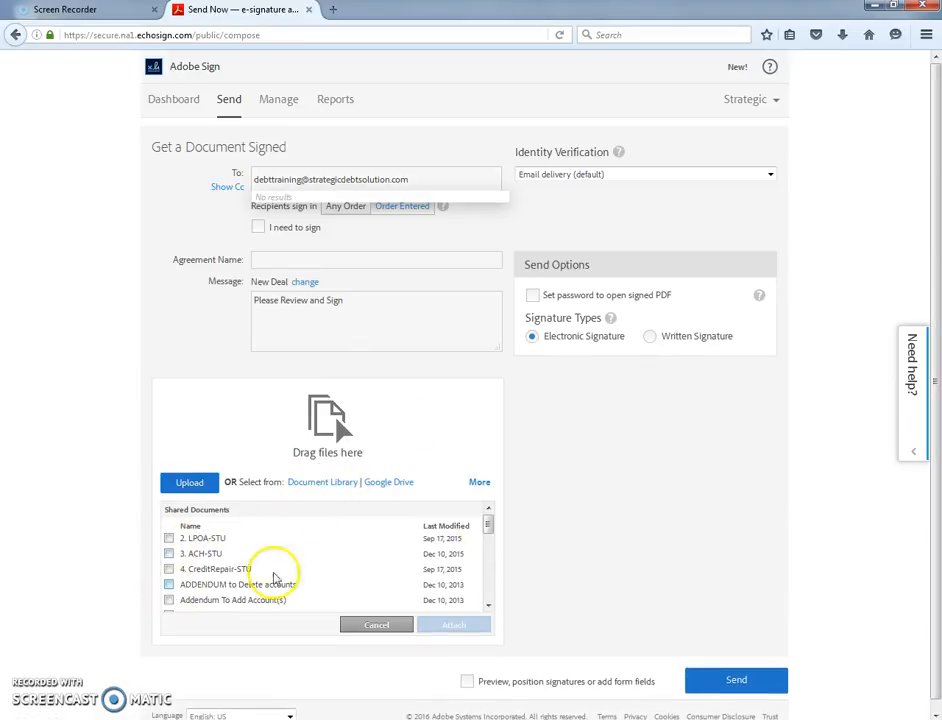
pyautogui.click(489, 529)
pyautogui.moveTo(489, 529); pyautogui.dragTo(488, 564)
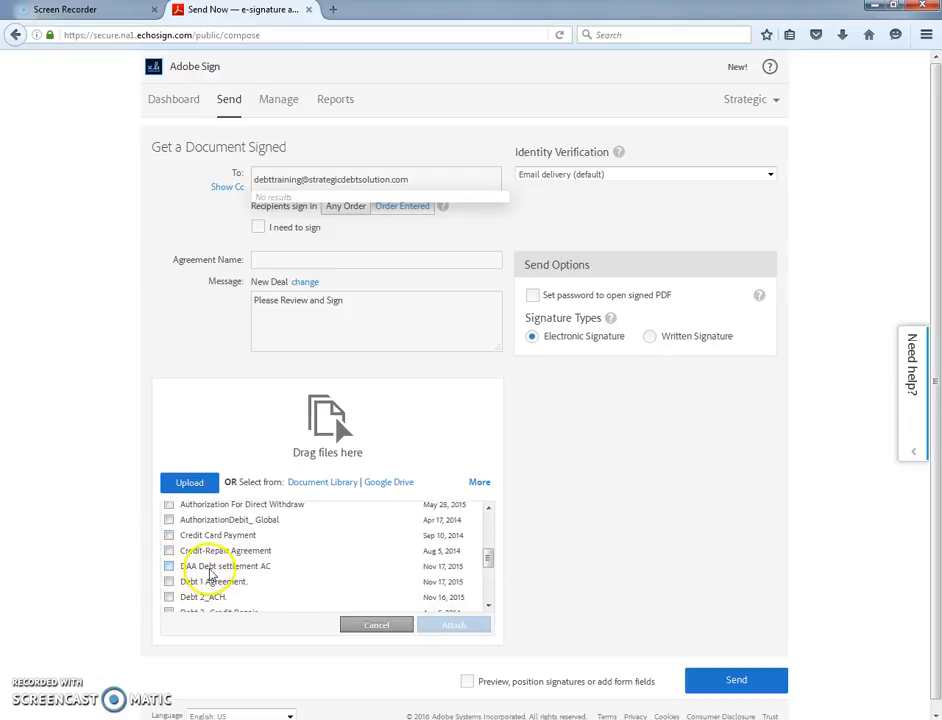
pyautogui.click(169, 566)
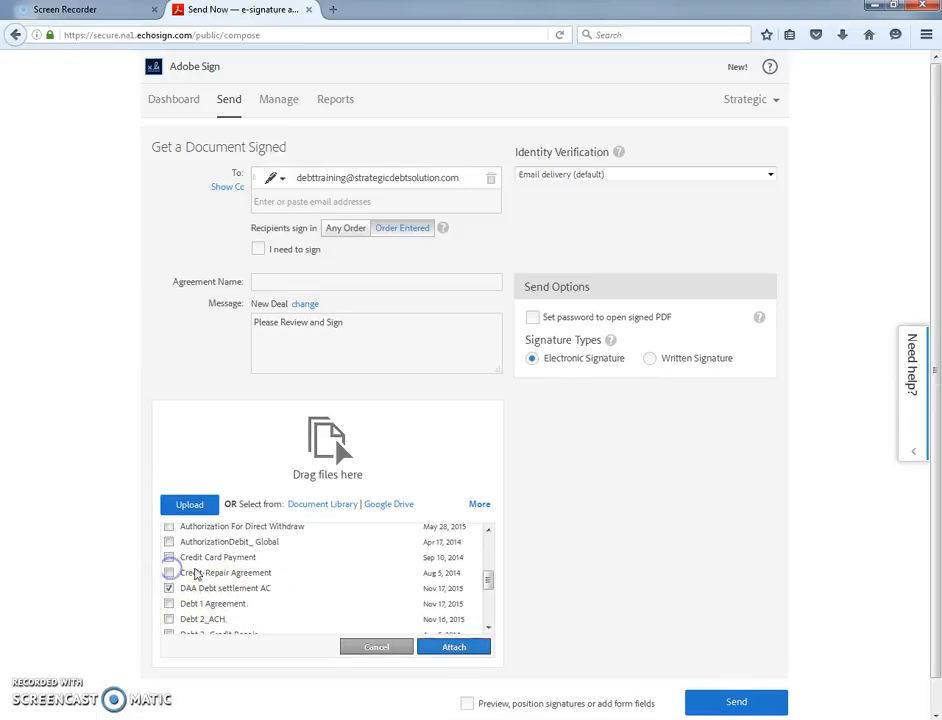
pyautogui.click(472, 650)
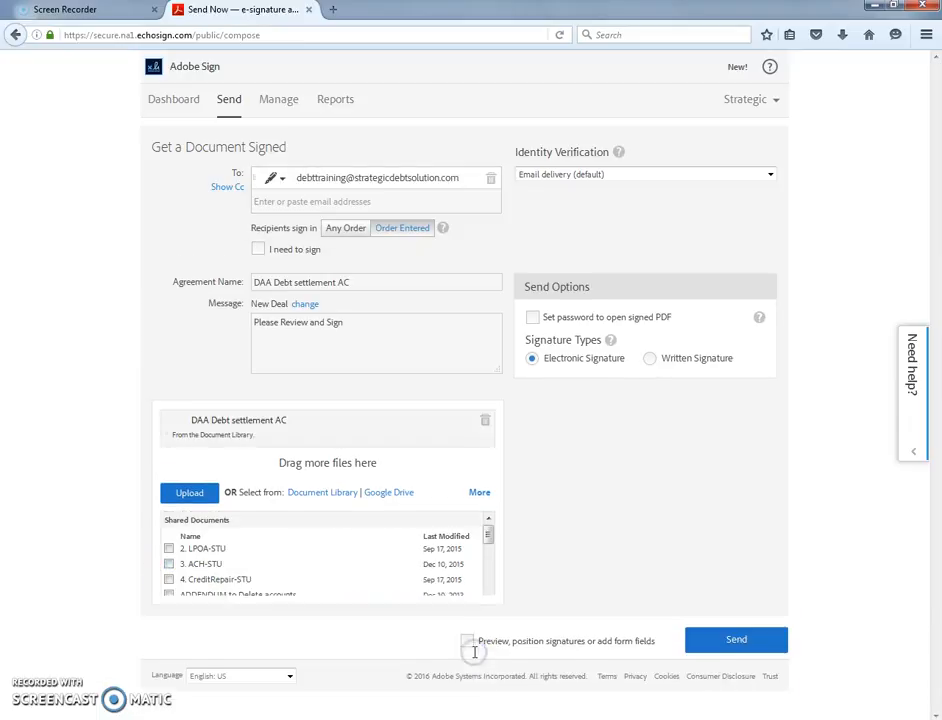
pyautogui.click(709, 545)
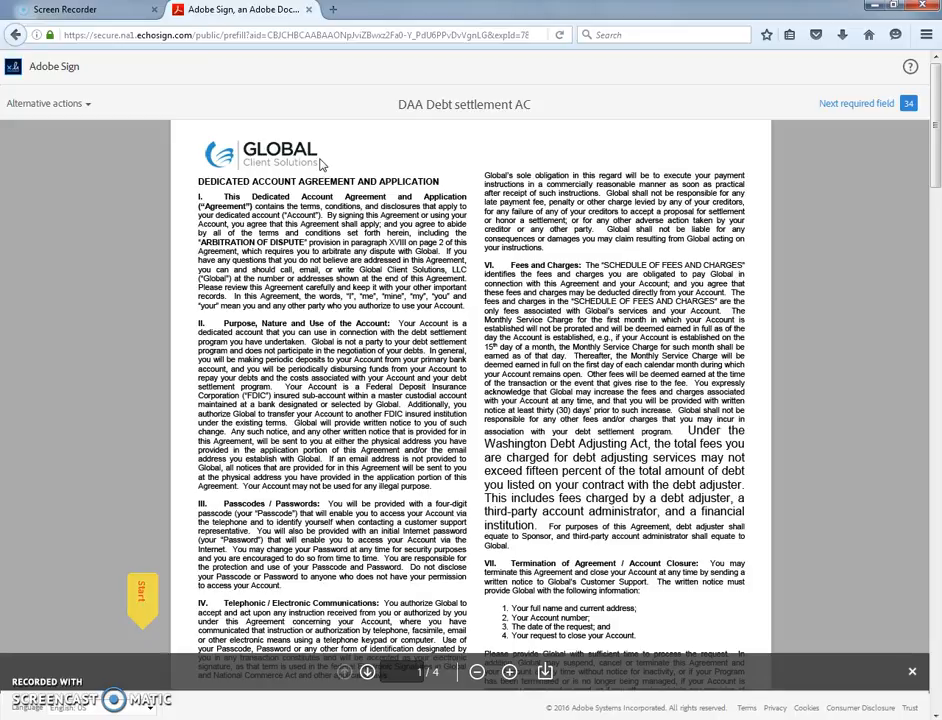
# - Once the prefill view loads, use the Start tag to jump to the first required field
pyautogui.click(148, 600)
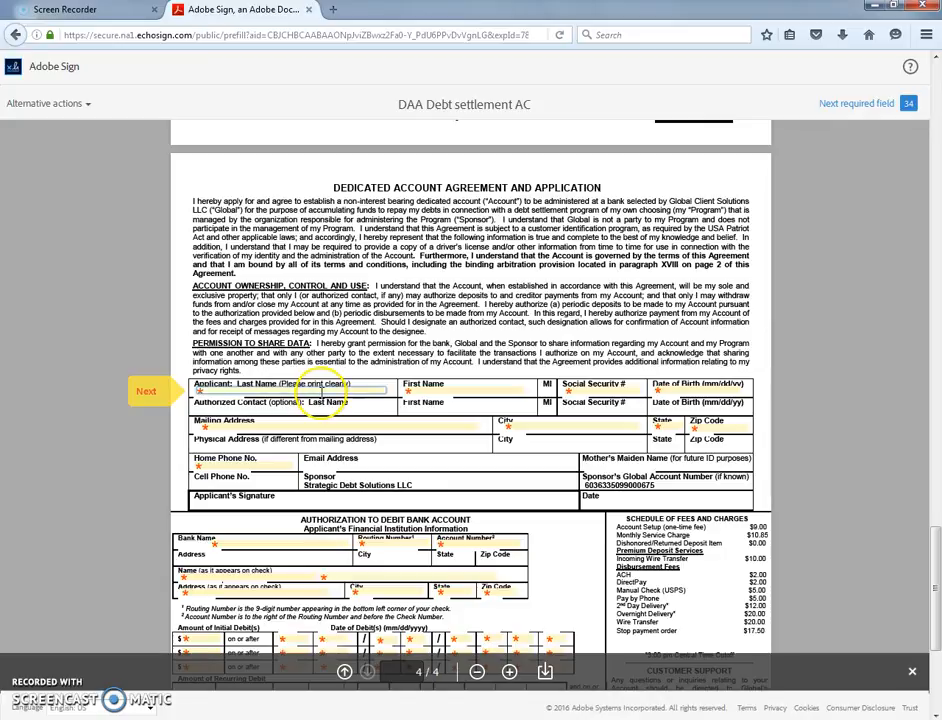
# - Fill in the applicant's last name, first name, Social Security number and date of birth
pyautogui.click(300, 391)
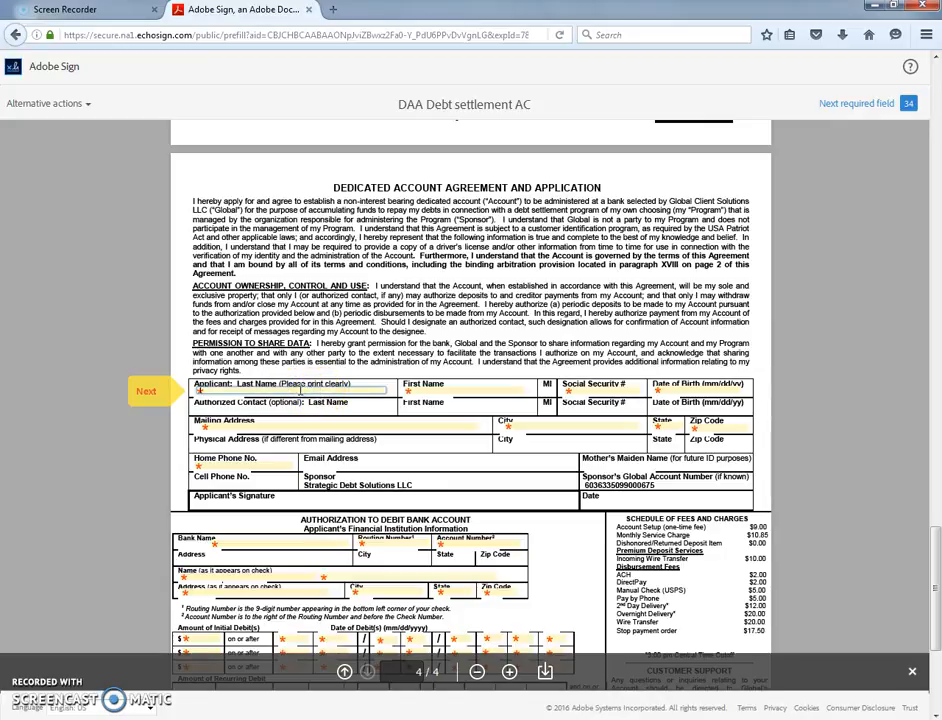
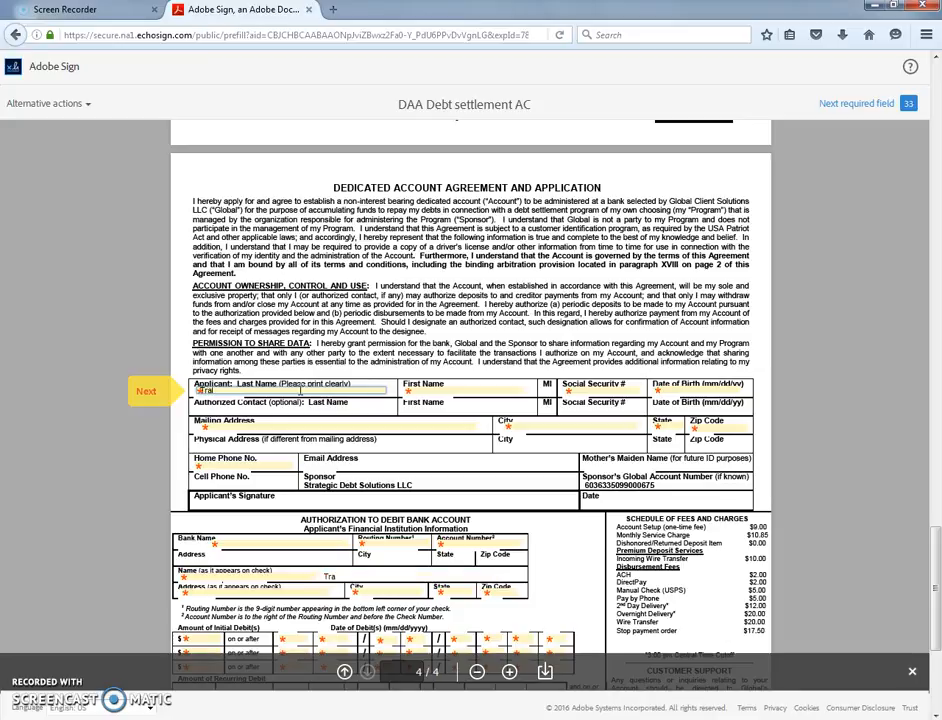
pyautogui.press('Tab')
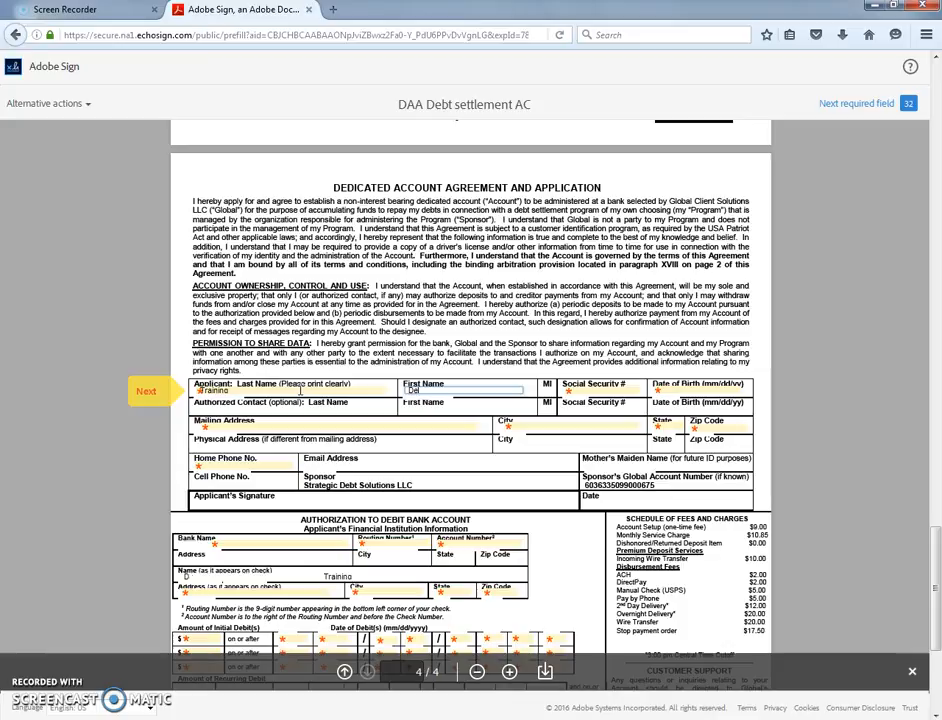
pyautogui.press('Tab')
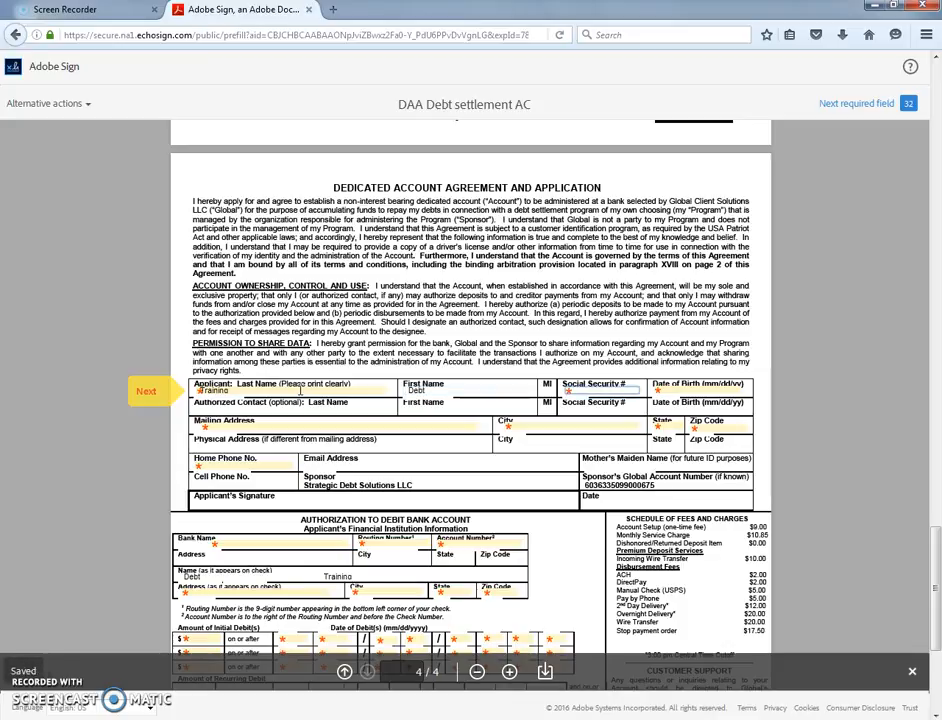
pyautogui.press('Tab')
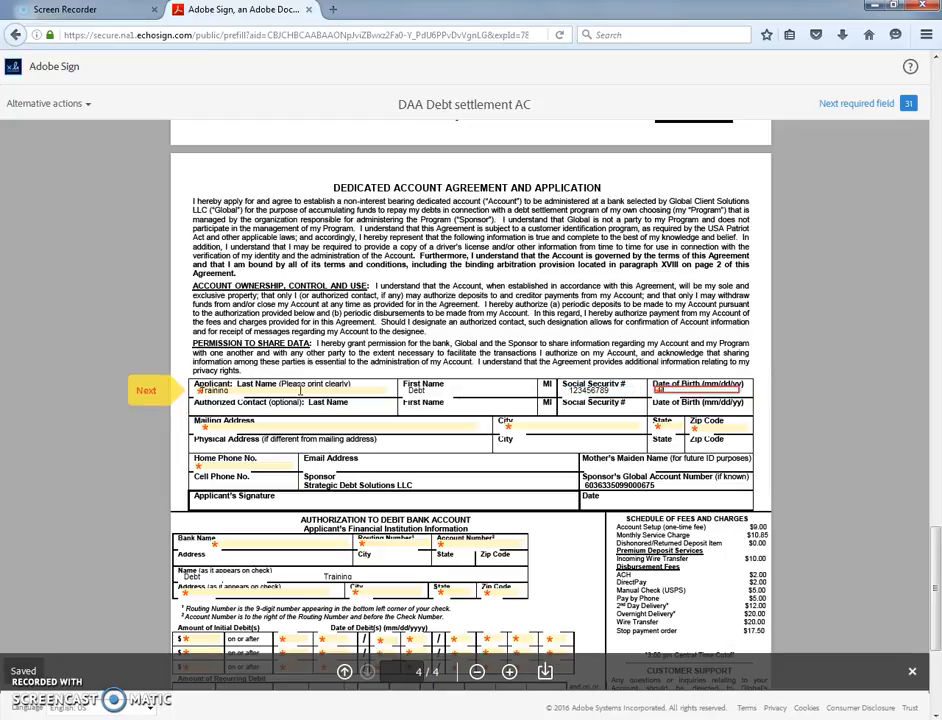
# - Enter the applicant's mailing address, city, state, zip code and home phone number
pyautogui.press('Tab')
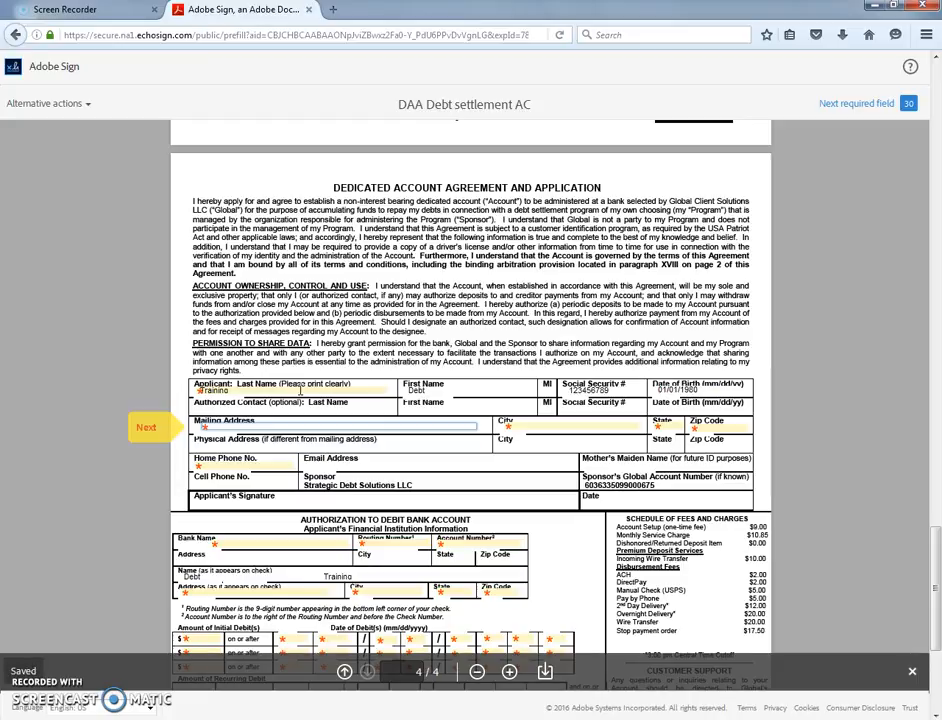
pyautogui.write('1 Unknown')
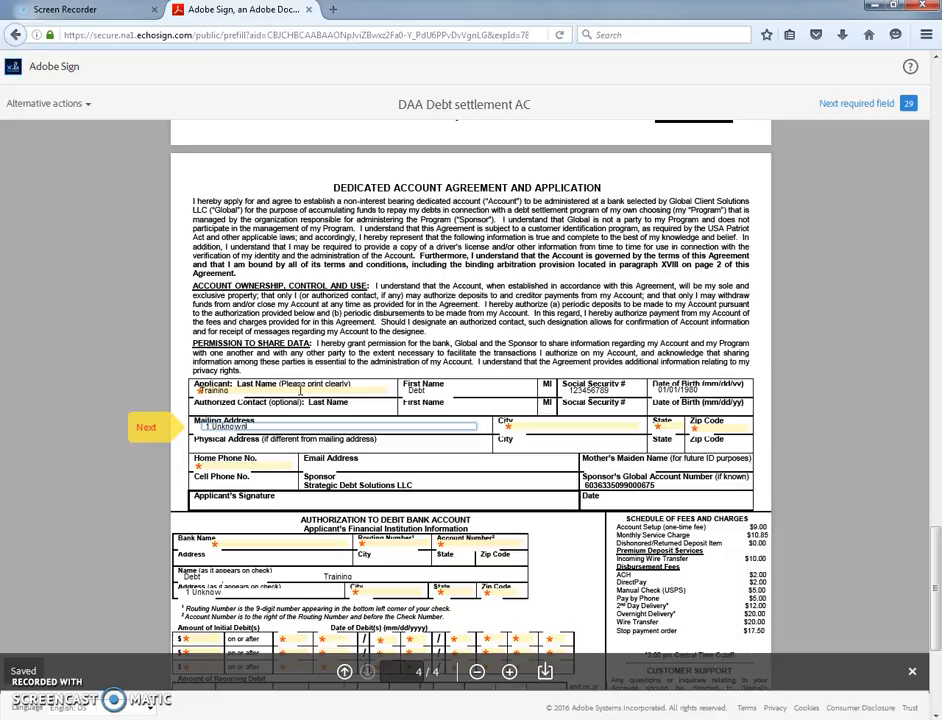
pyautogui.write(' Street')
pyautogui.press('Tab')
pyautogui.write('Lake Worth')
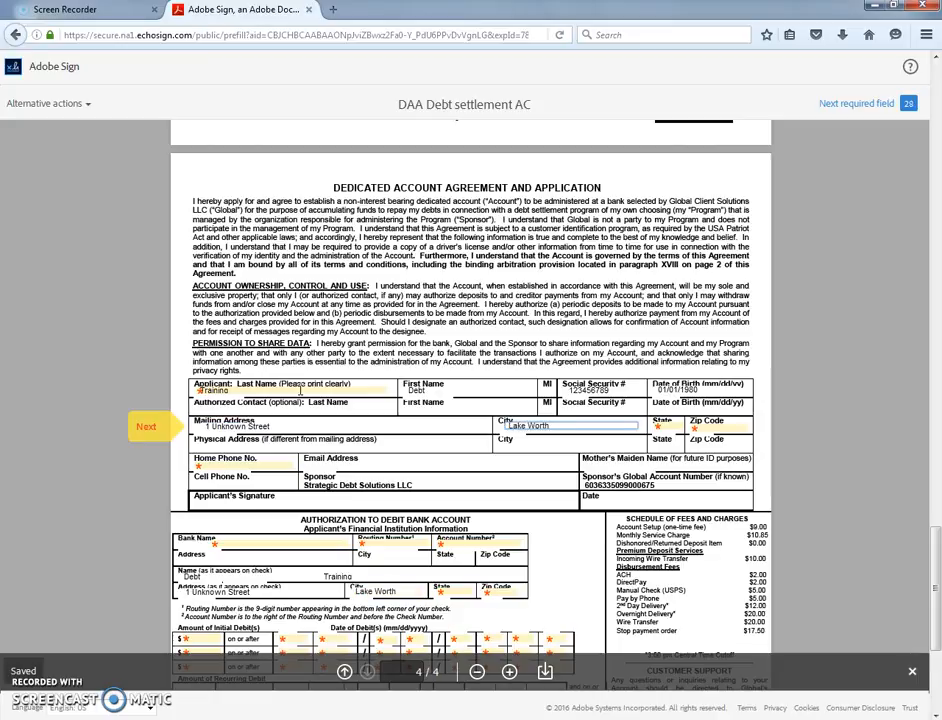
pyautogui.press('Tab')
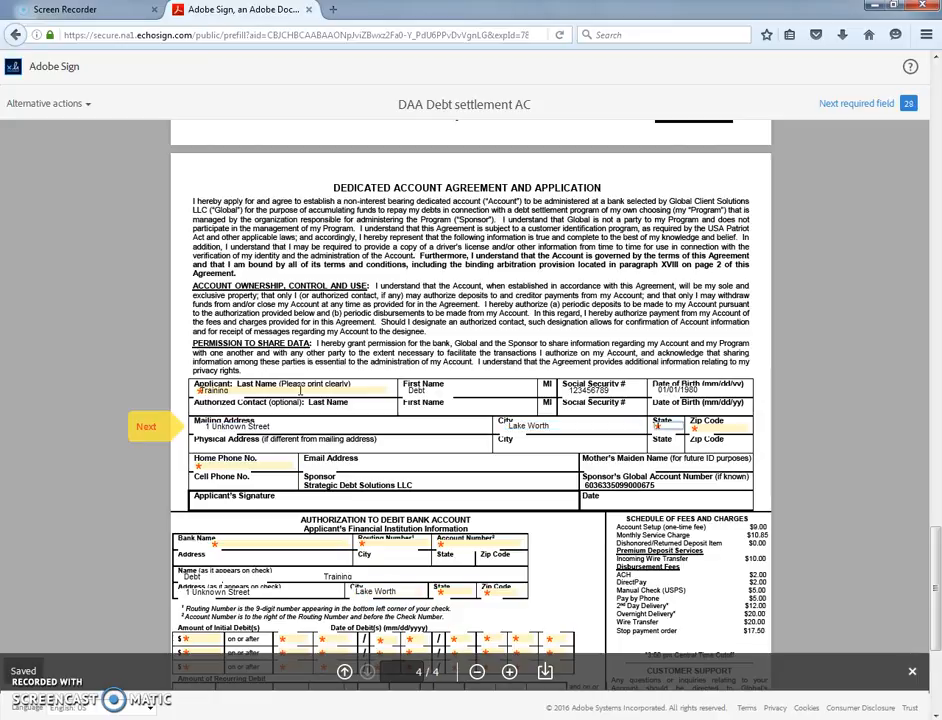
pyautogui.write('Florida')
pyautogui.press('Tab')
pyautogui.write('12345')
pyautogui.press('Tab')
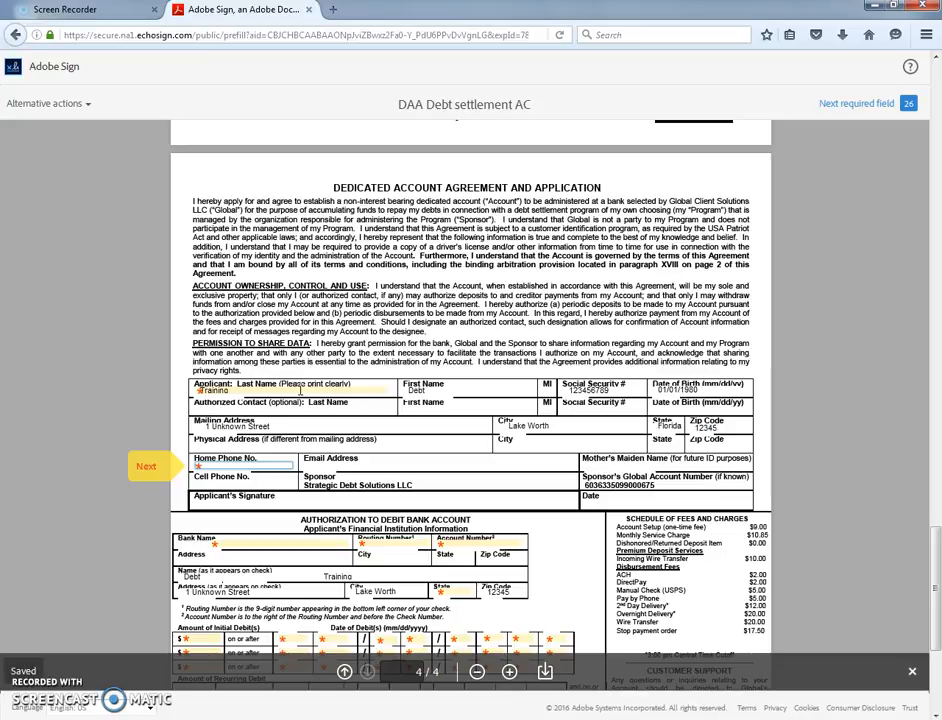
pyautogui.write('5555555555')
pyautogui.press('Tab')
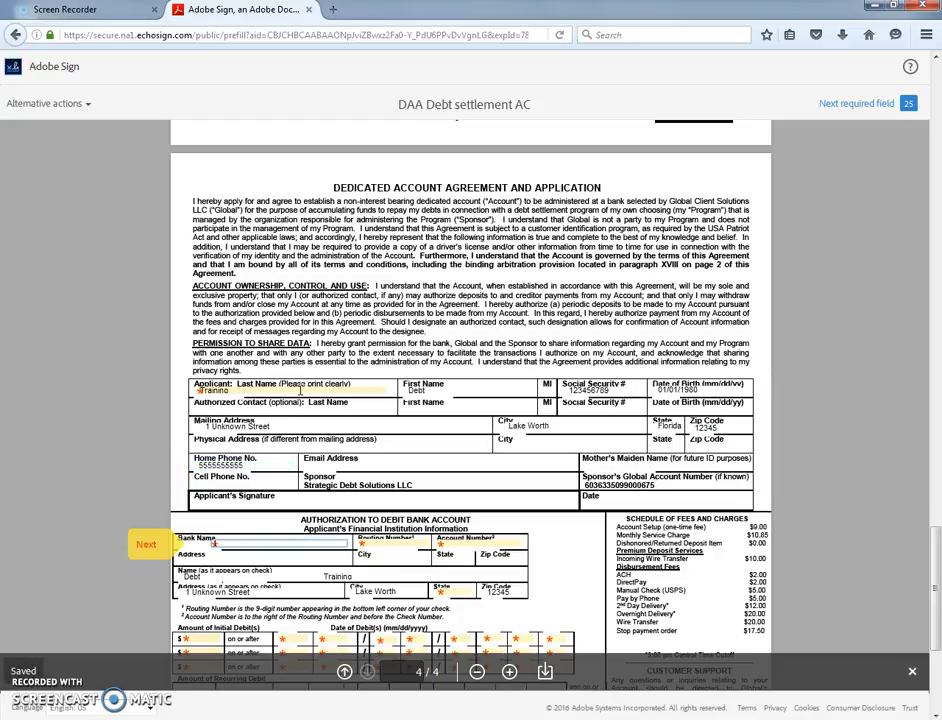
# - Enter bank name Chase Bank, the routing and account numbers, and Florida as the bank's state
pyautogui.write('Chase Bank')
pyautogui.press('Tab')
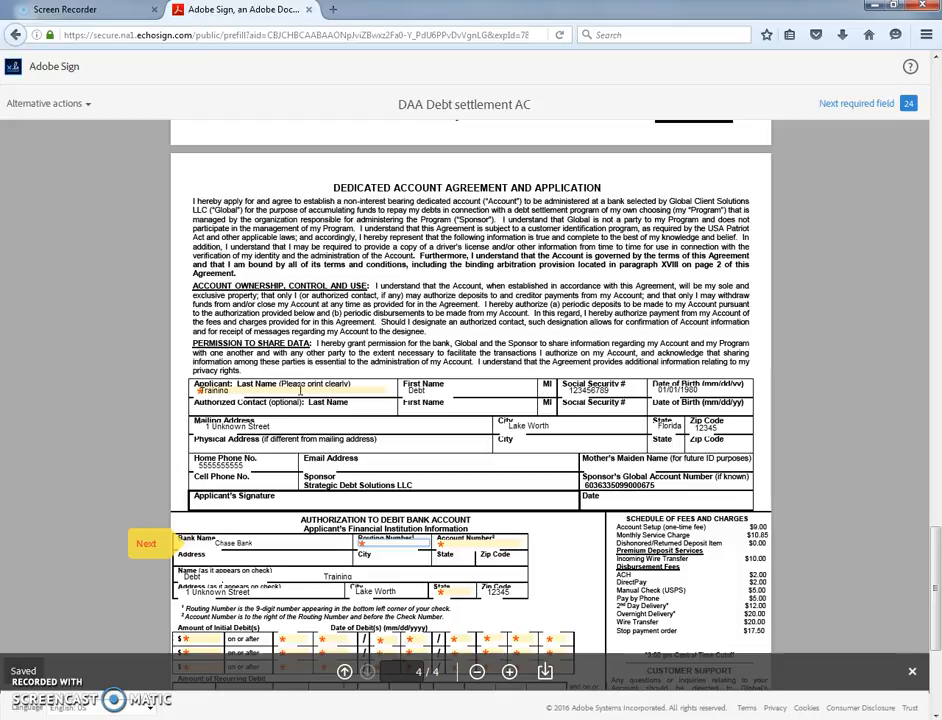
pyautogui.write('123456789')
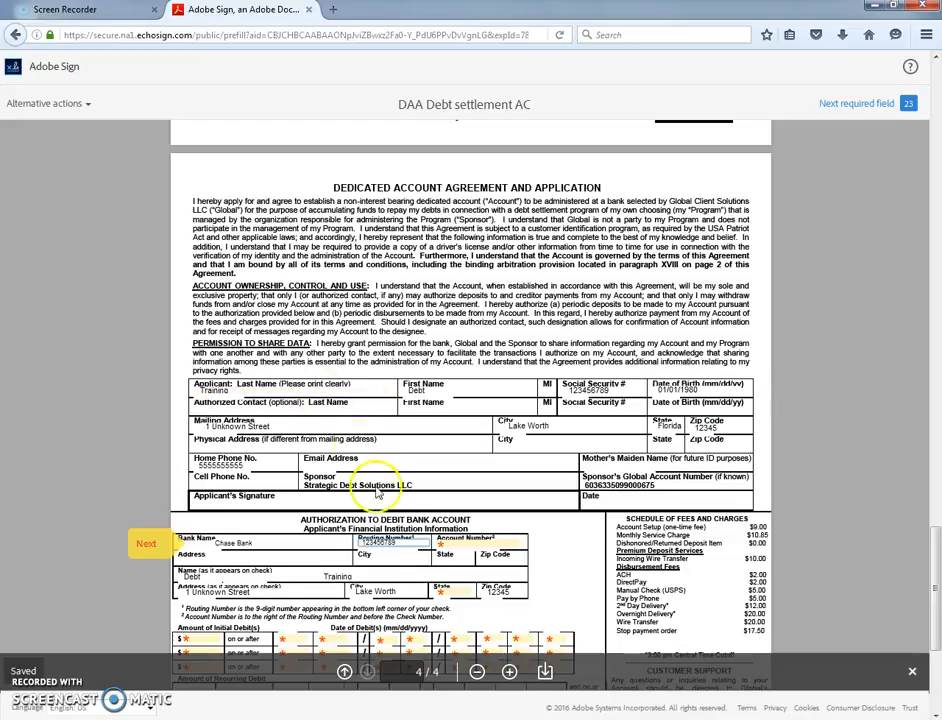
pyautogui.click(441, 543)
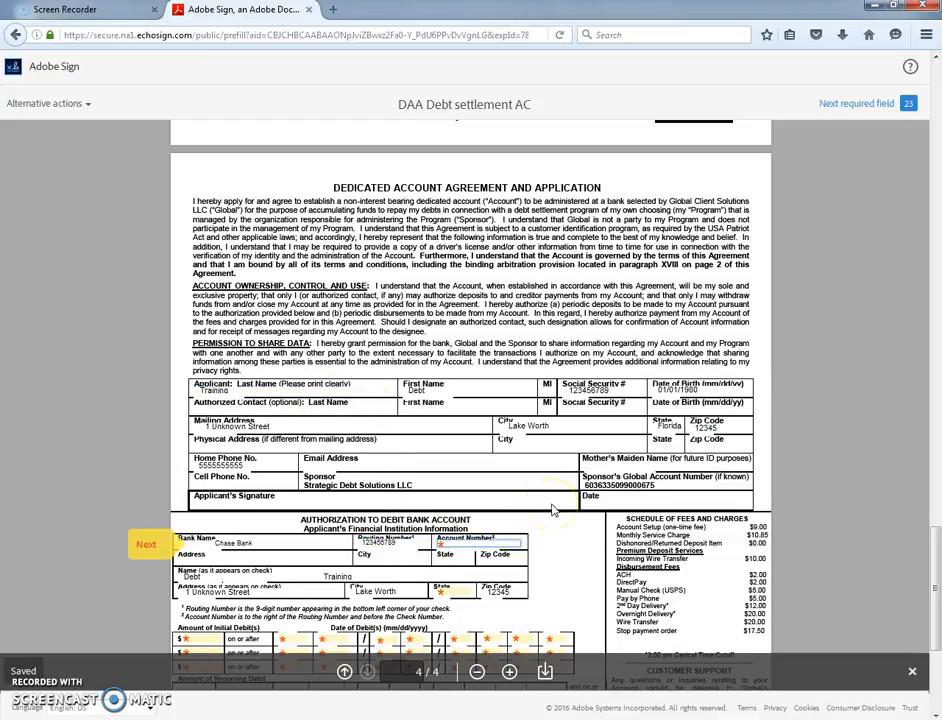
pyautogui.write('123456')
pyautogui.press('Tab')
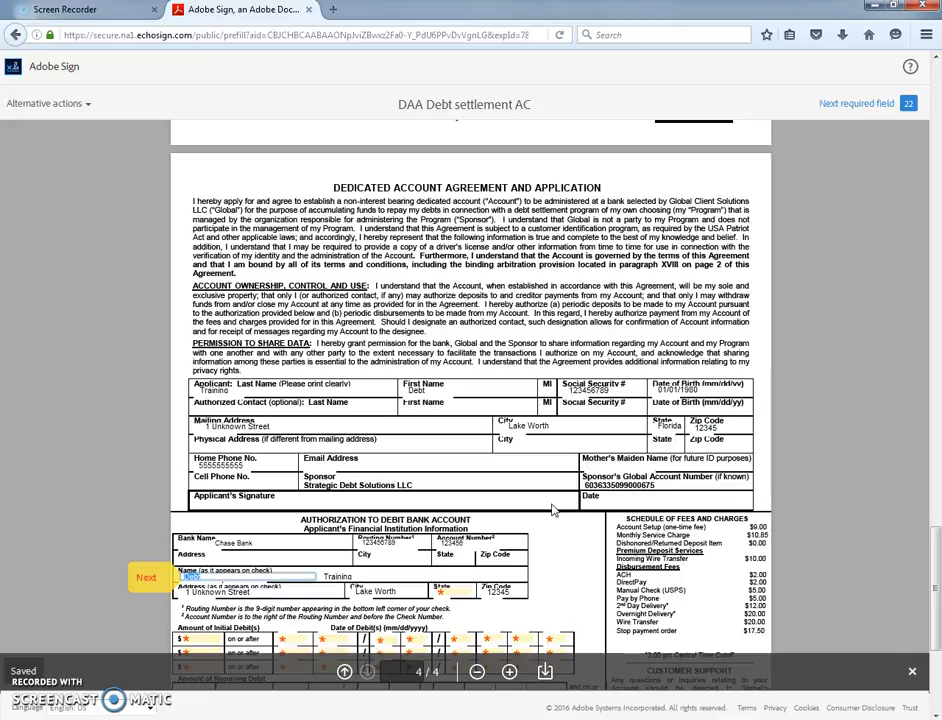
pyautogui.press('Tab')
pyautogui.press('Tab')
pyautogui.write('Florida')
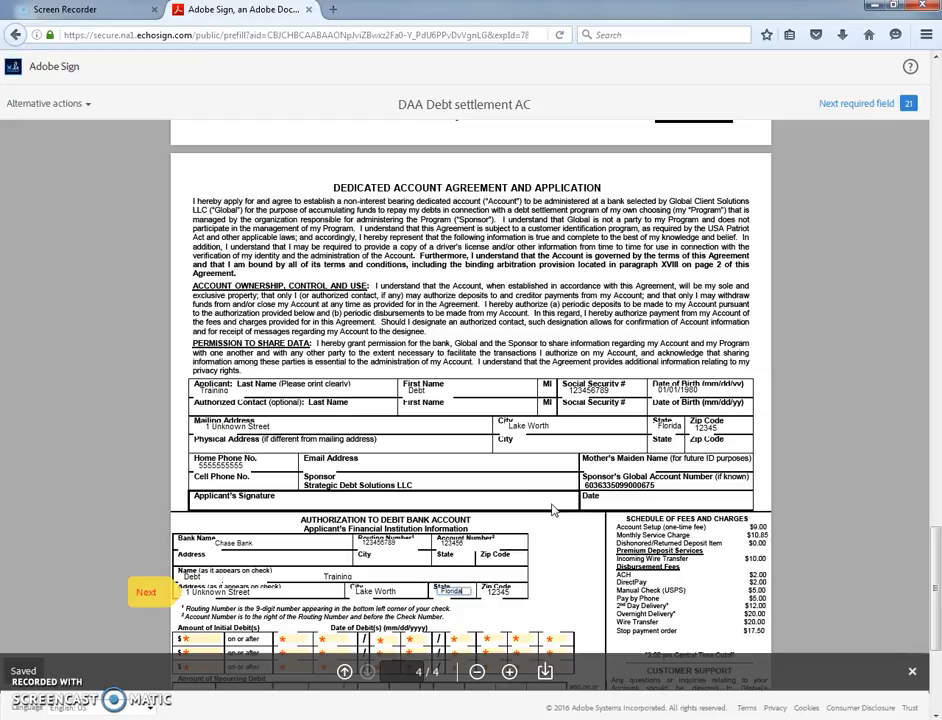
pyautogui.scroll(-3, 553, 510)
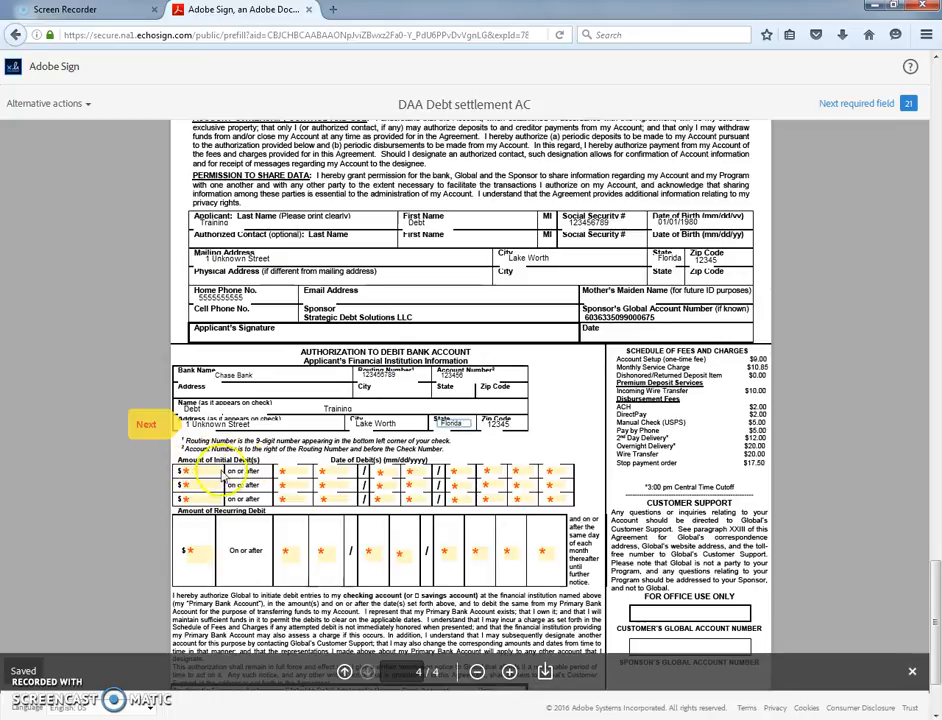
pyautogui.click(206, 471)
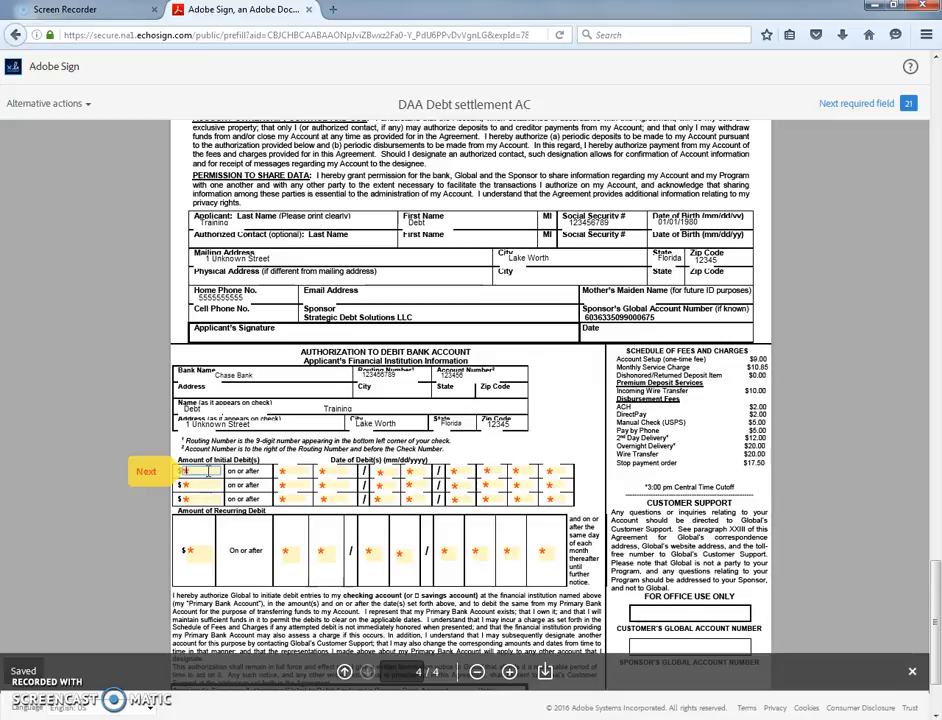
# - Set the first initial debit to $244.43, dated 05/14/2016
pyautogui.write('244.43')
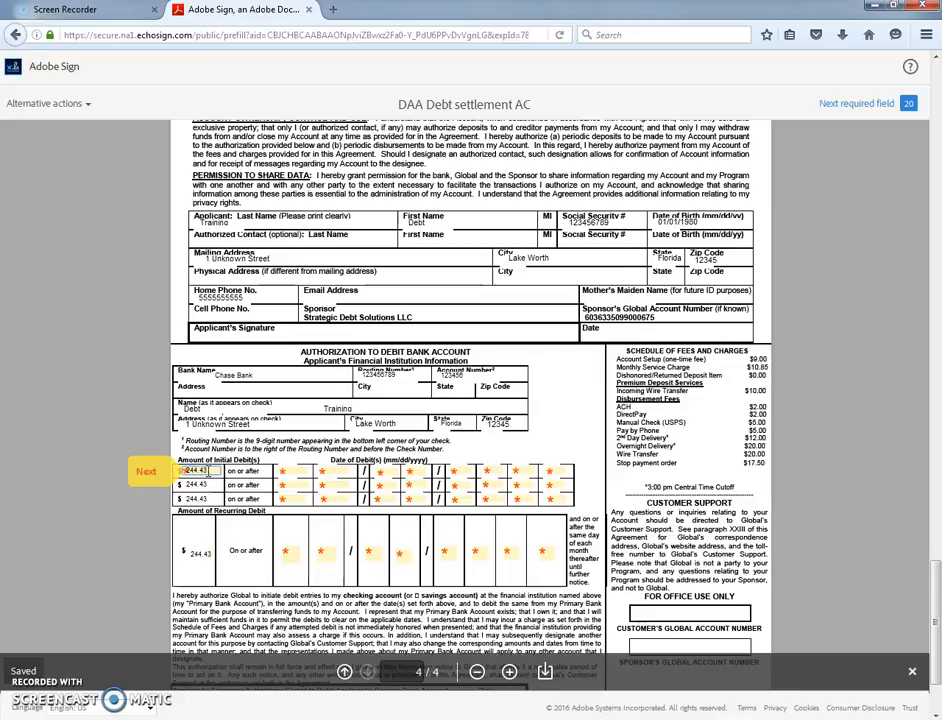
pyautogui.press('Tab')
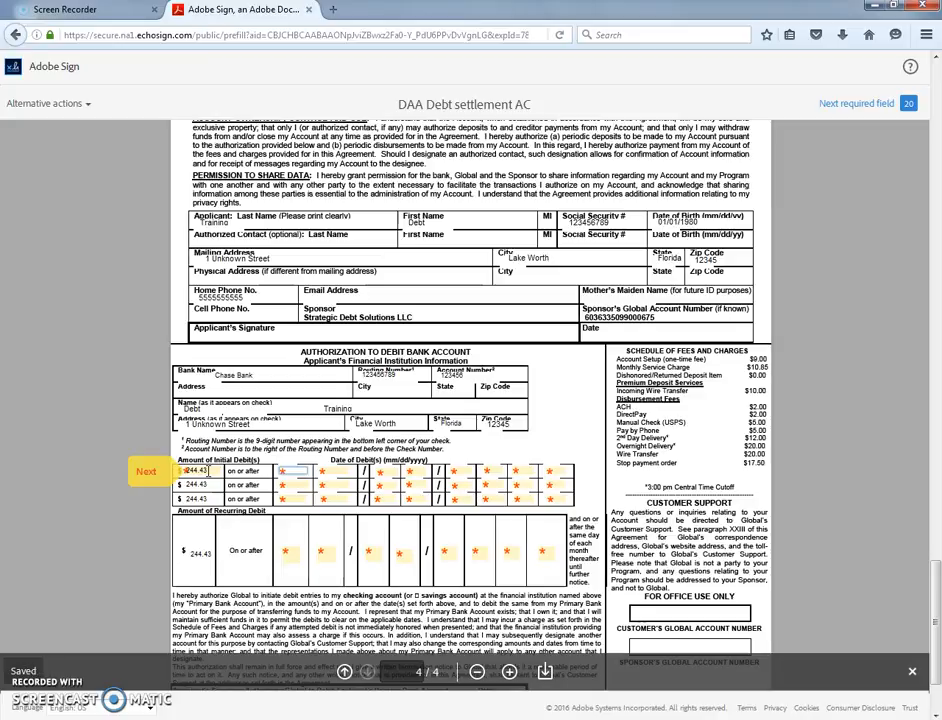
pyautogui.write('0')
pyautogui.write('5')
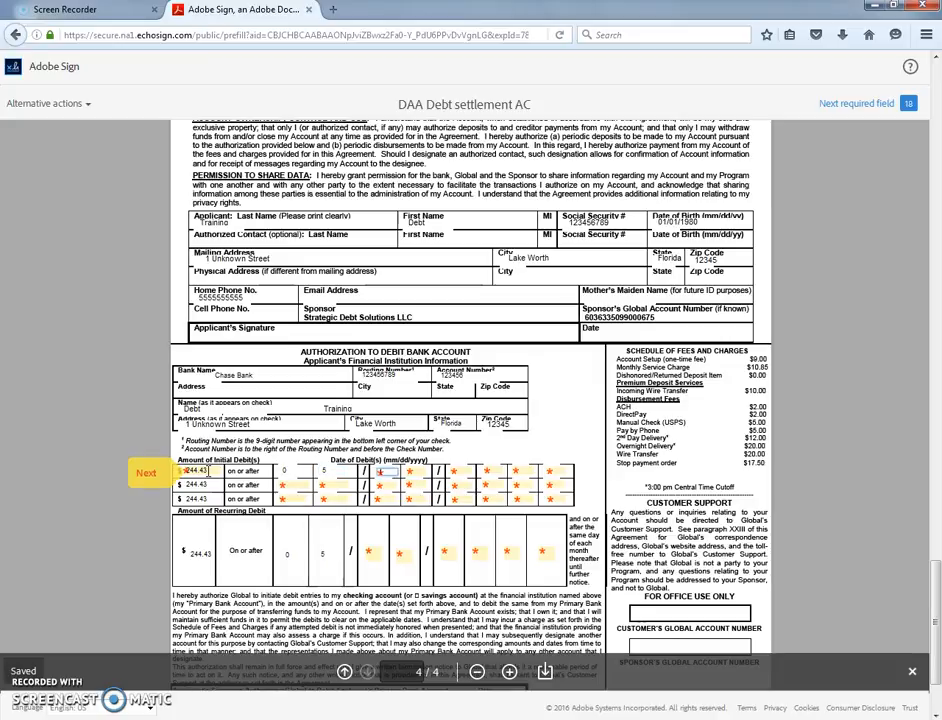
pyautogui.write('14')
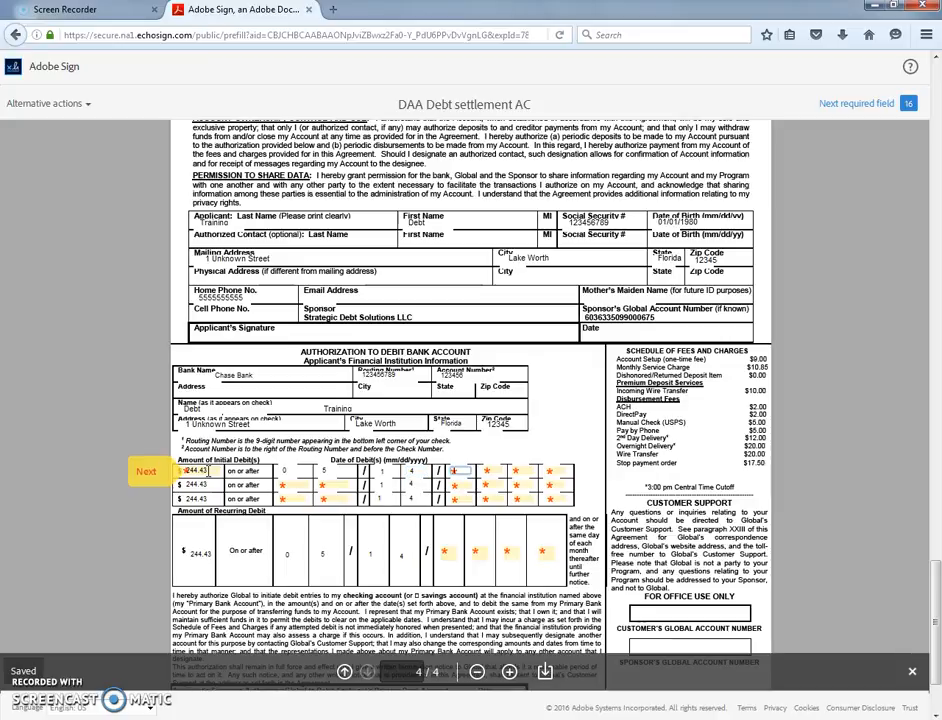
pyautogui.click(490, 470)
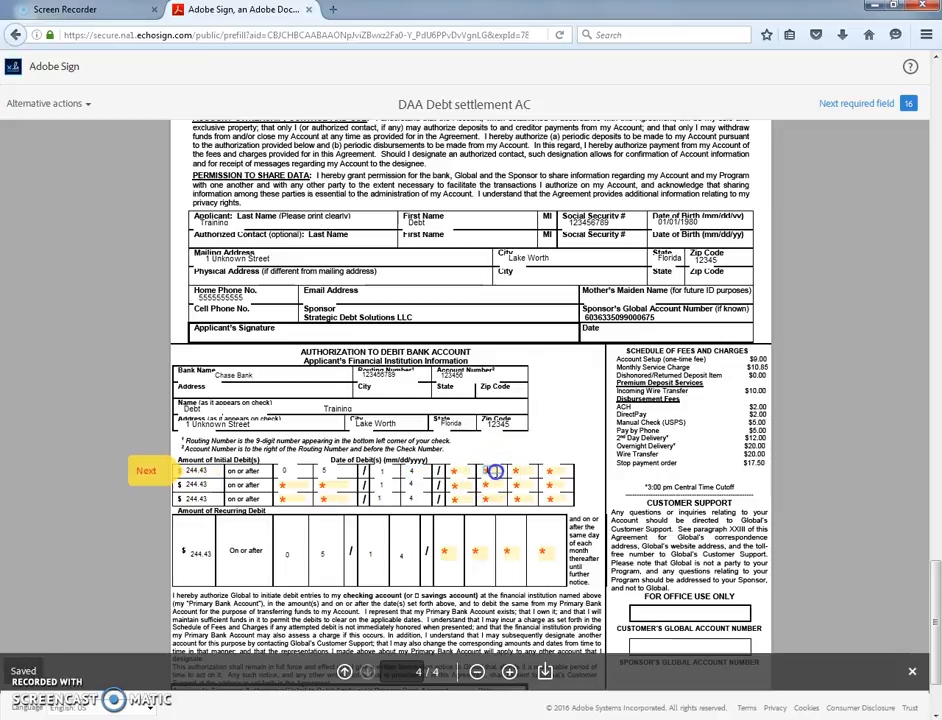
pyautogui.click(458, 470)
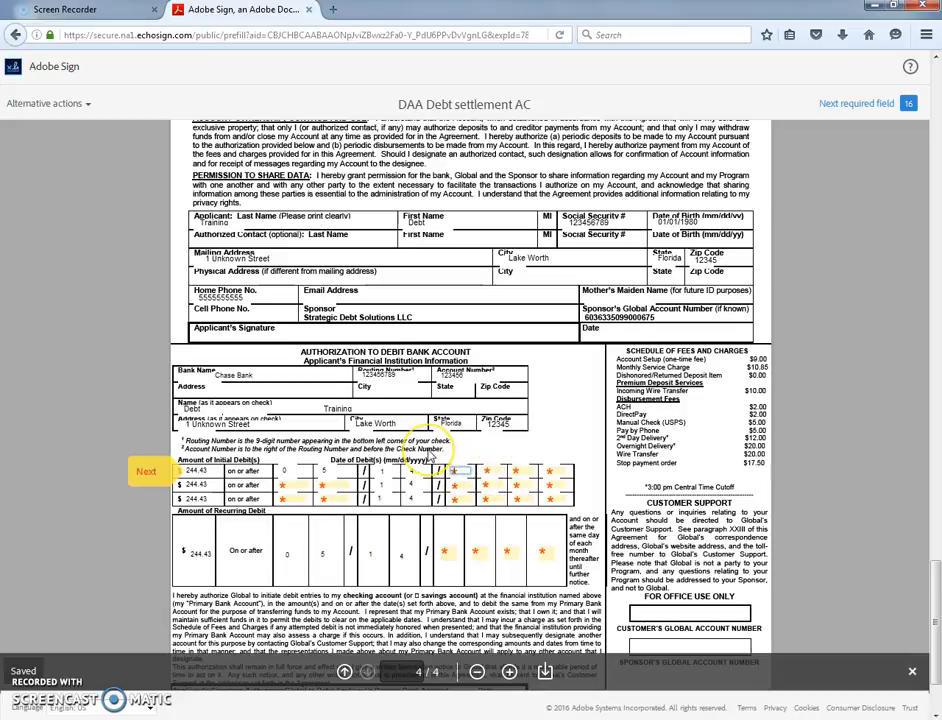
pyautogui.write('2018')
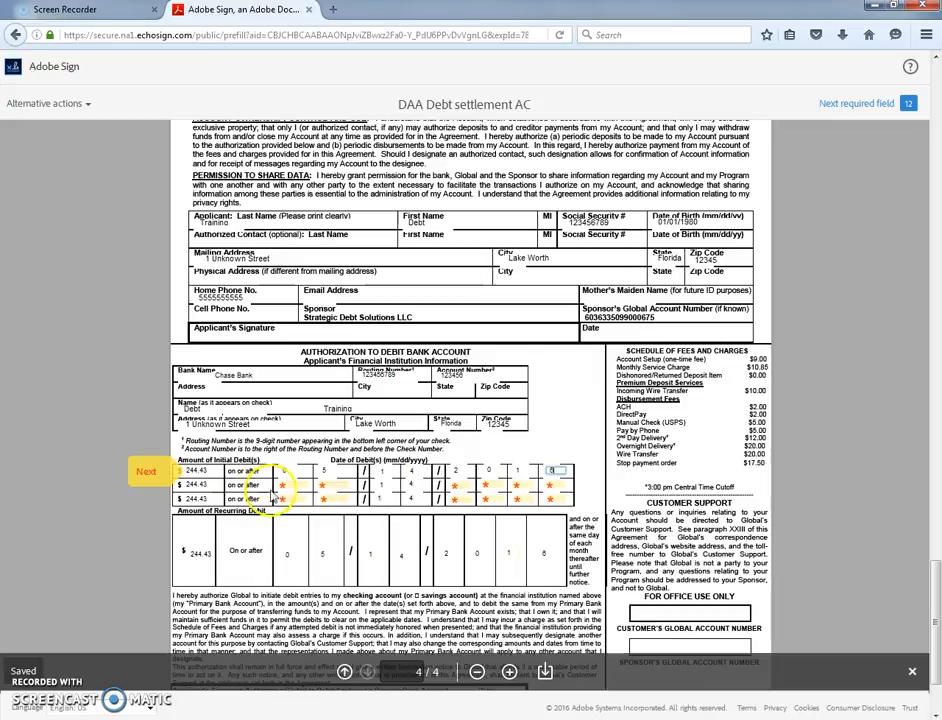
# - Fill in the month, day and year for the second and third debit dates
pyautogui.click(323, 486)
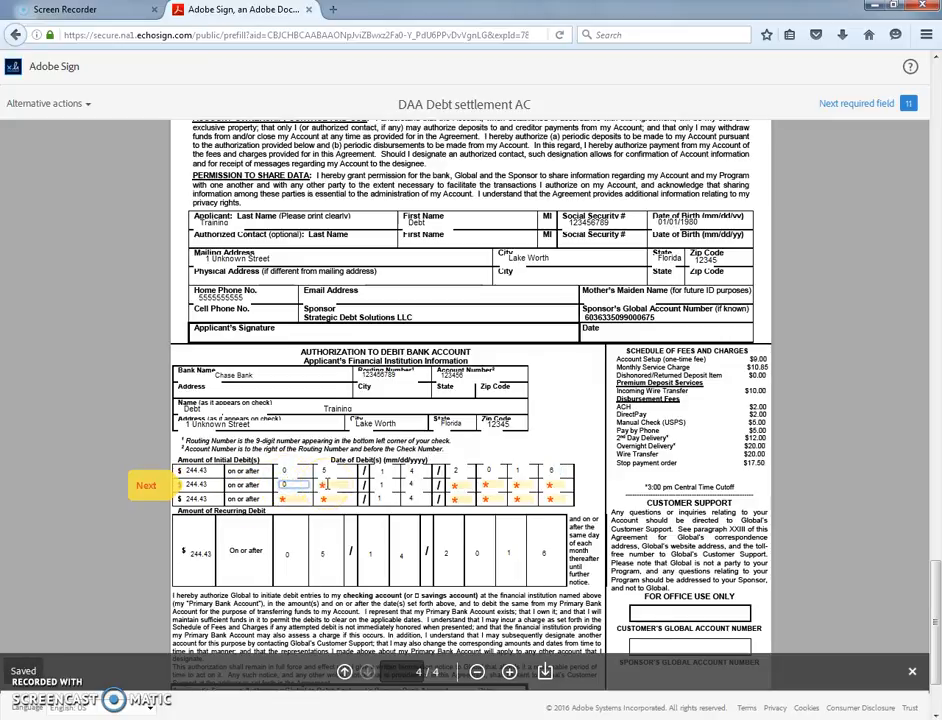
pyautogui.write('0')
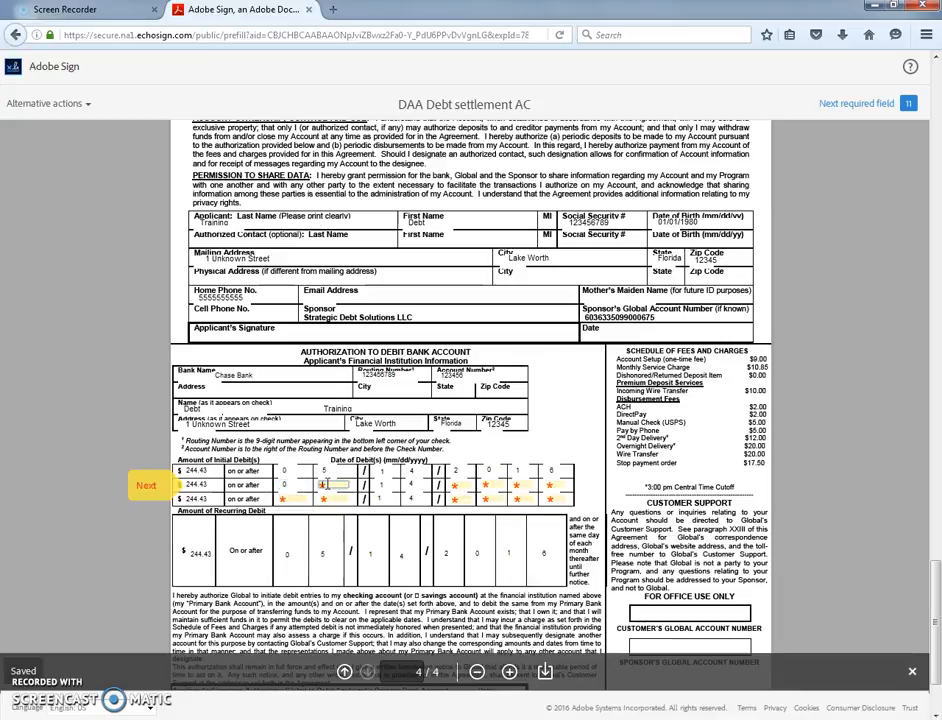
pyautogui.write('5')
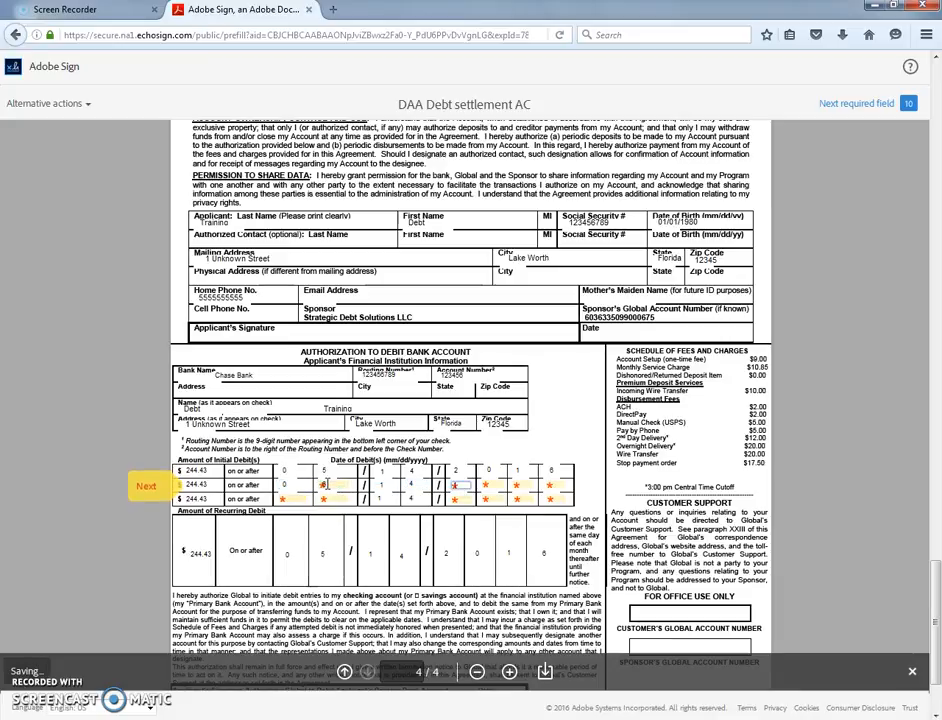
pyautogui.write('016')
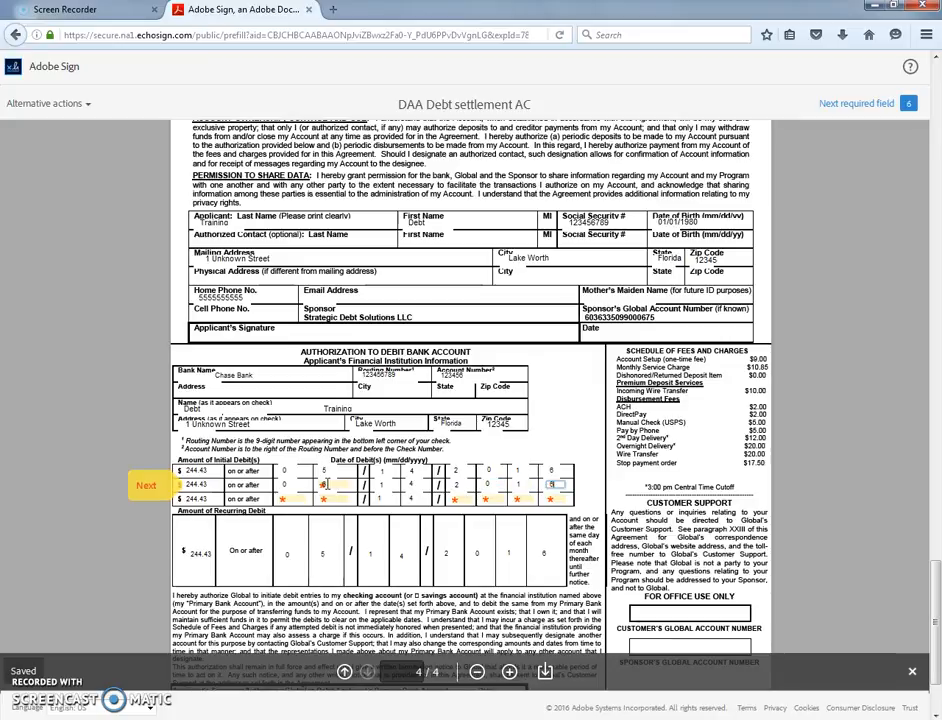
pyautogui.click(381, 471)
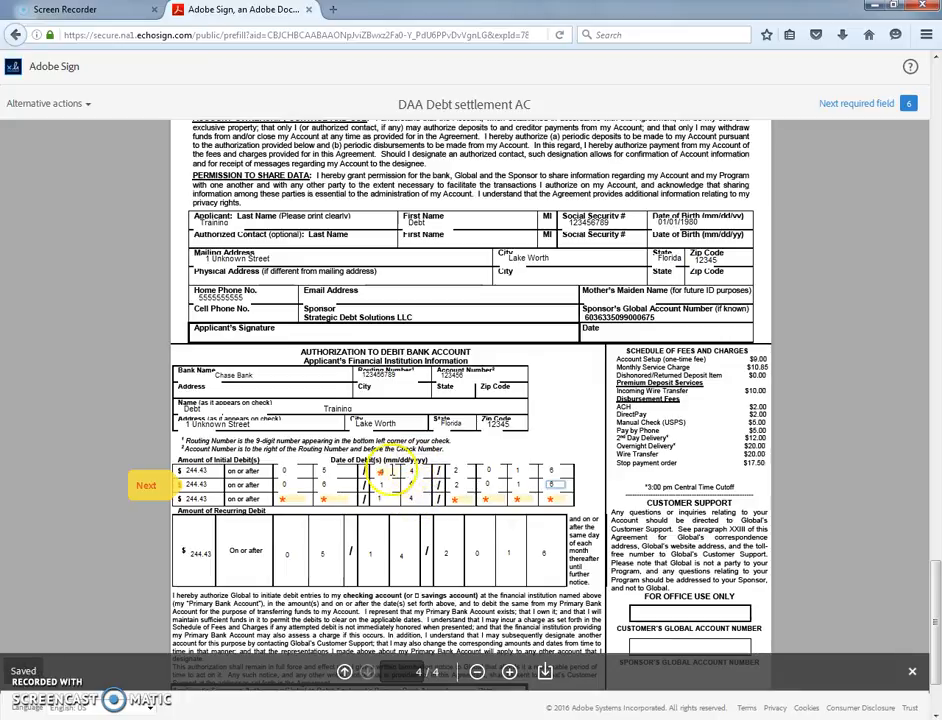
pyautogui.click(291, 499)
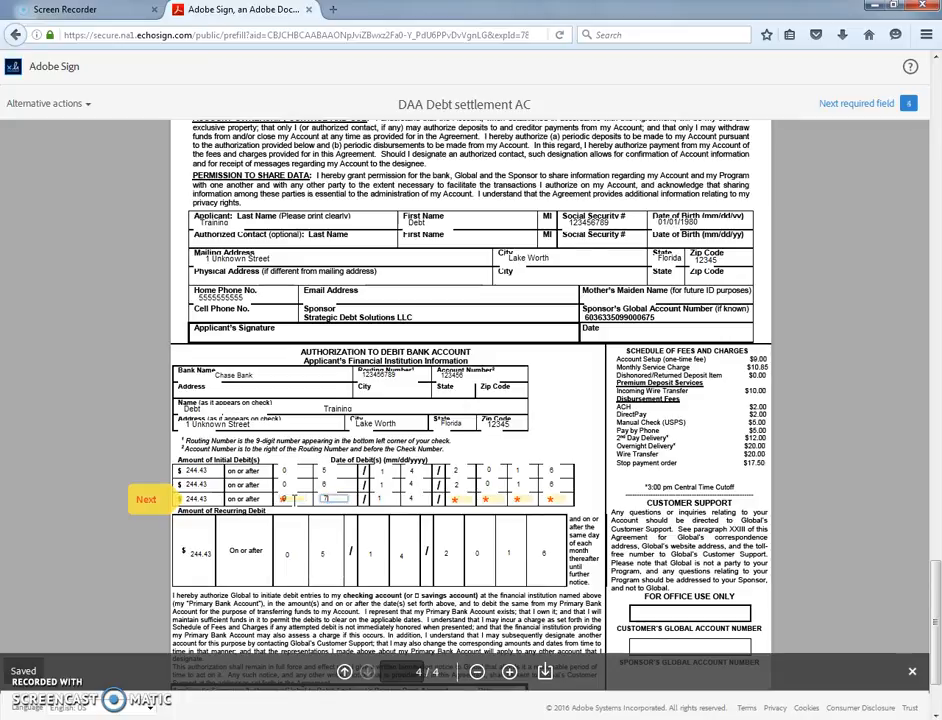
pyautogui.click(466, 499)
pyautogui.write('2')
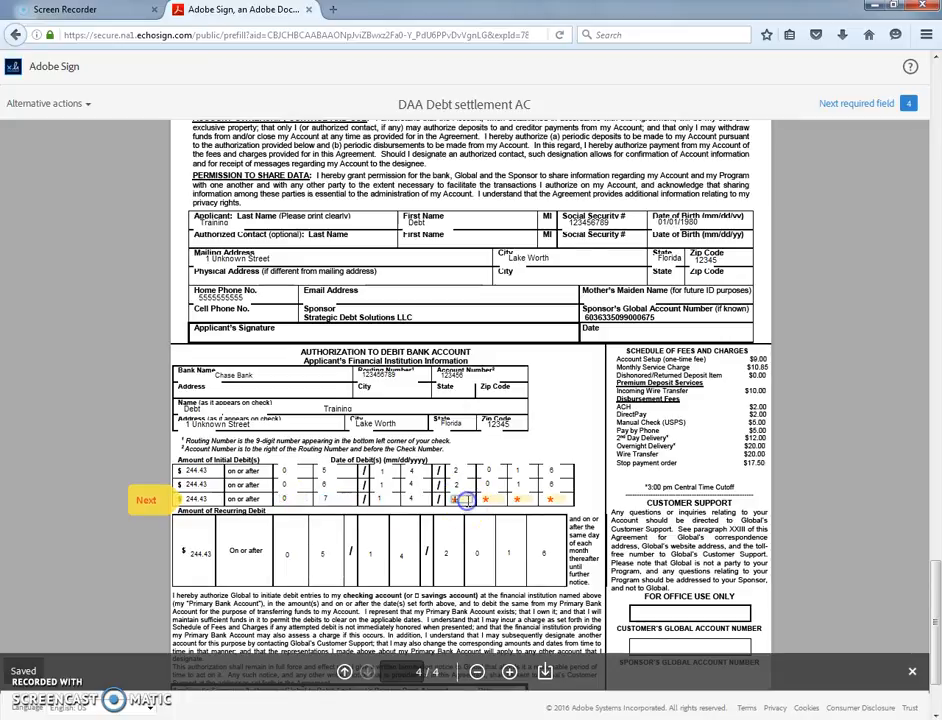
pyautogui.press('Tab')
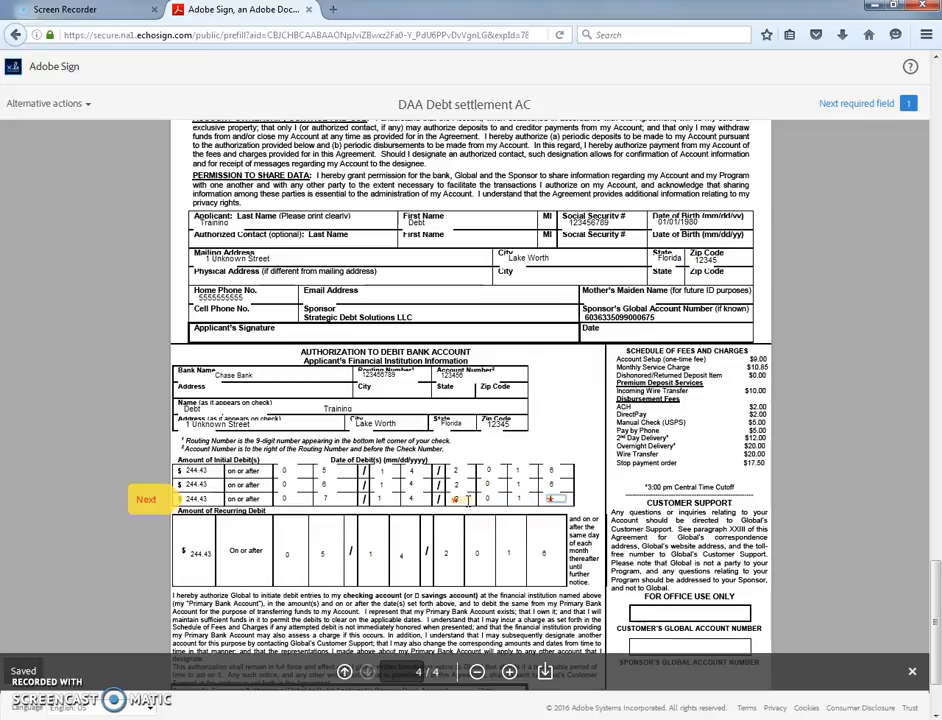
pyautogui.write('6')
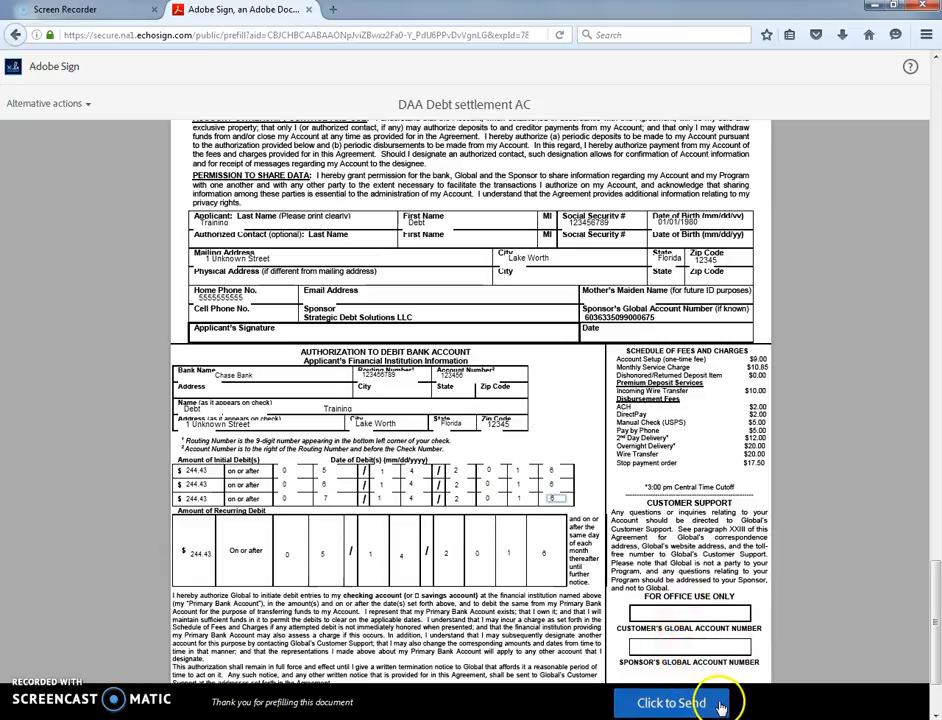
# - Submit the prefilled debt settlement agreement for sending
pyautogui.click(680, 704)
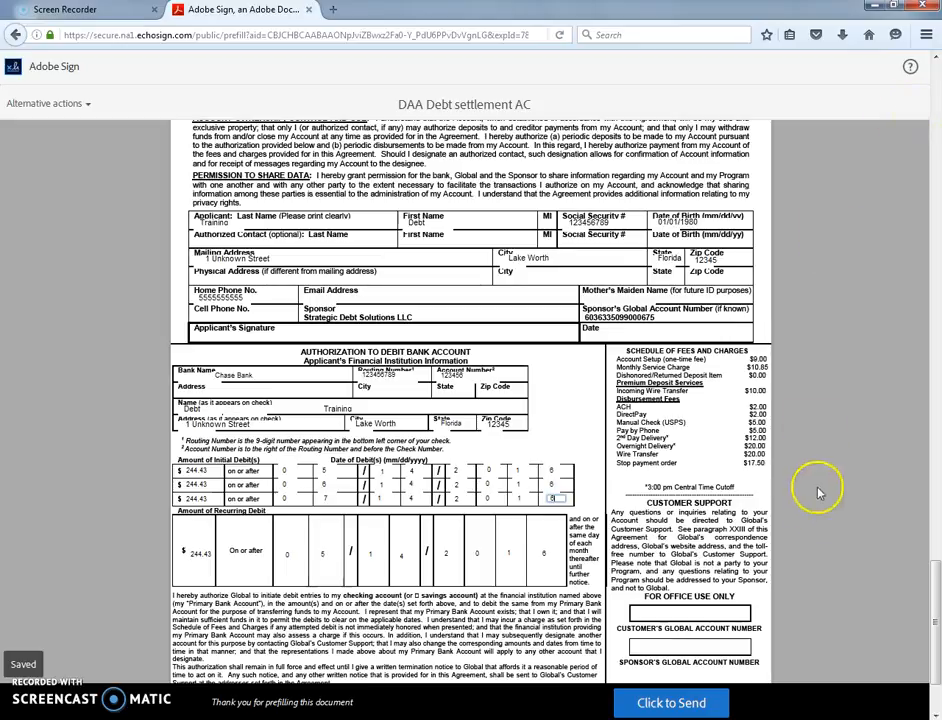
pyautogui.click(673, 704)
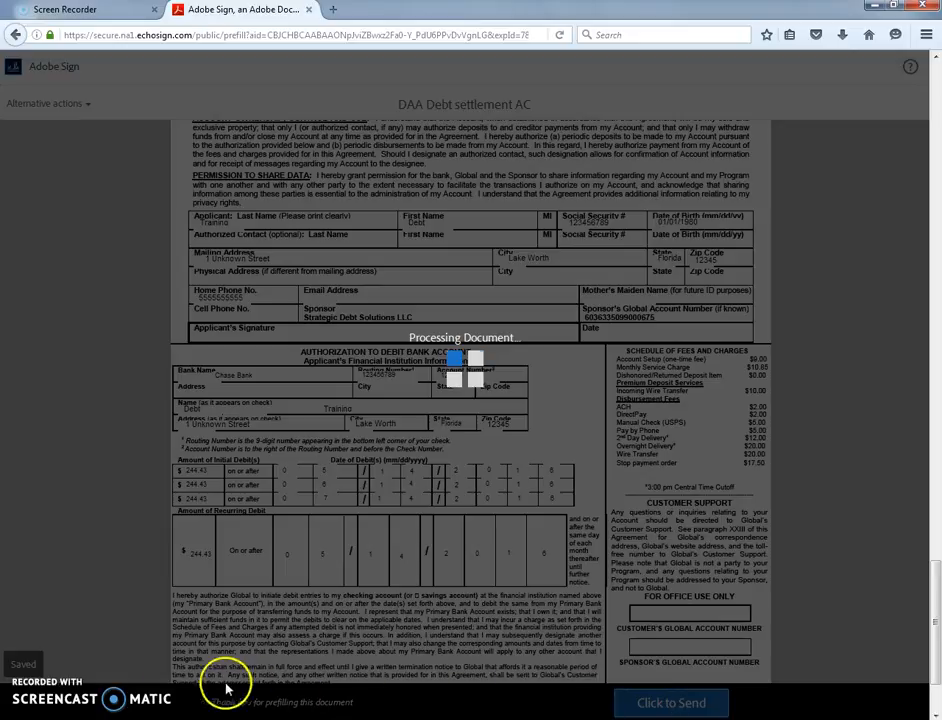